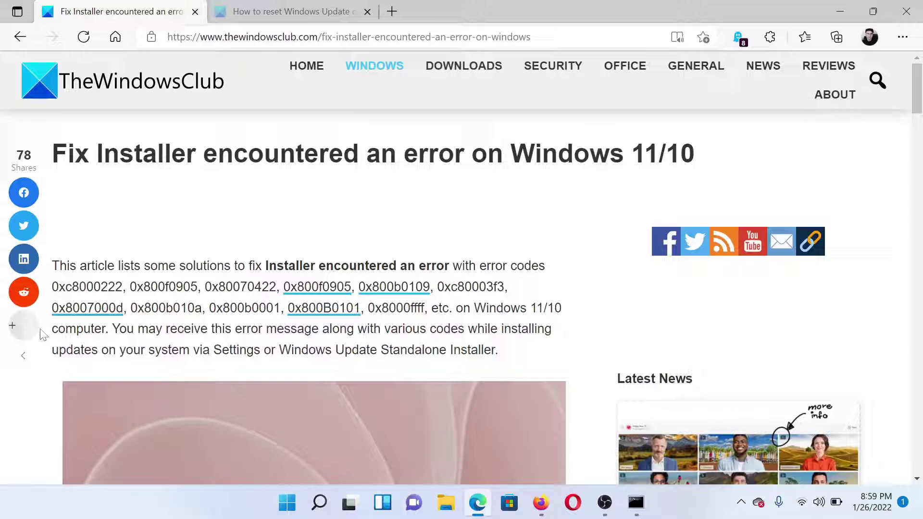
# Select error code 0x800b0109 and scroll to the article's seven fixes, starting with the Windows Update Troubleshooter.
pyautogui.doubleClick(363, 298)
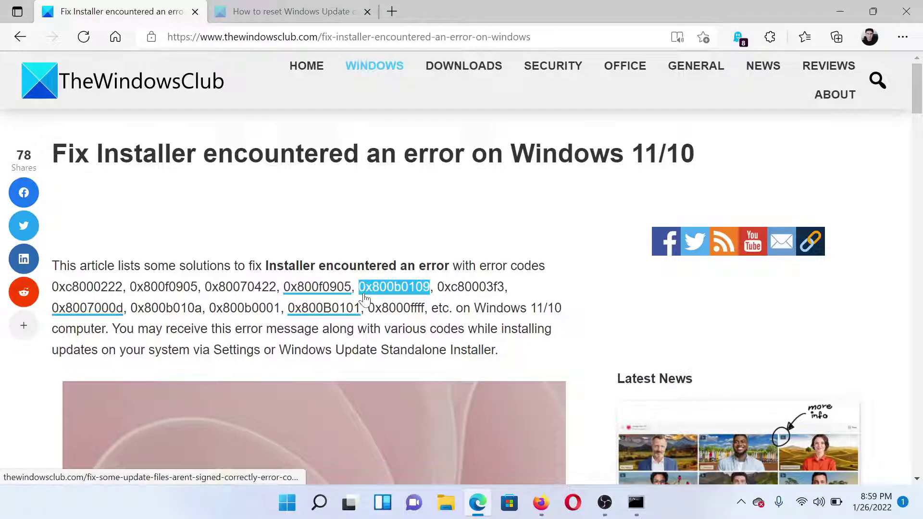
pyautogui.scroll(-3, 364, 299)
pyautogui.scroll(-2, 365, 301)
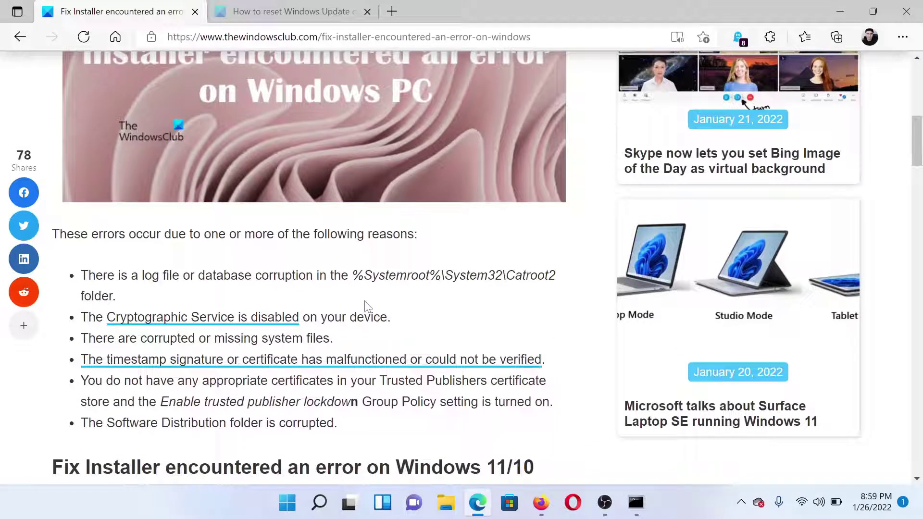
pyautogui.scroll(-5, 365, 306)
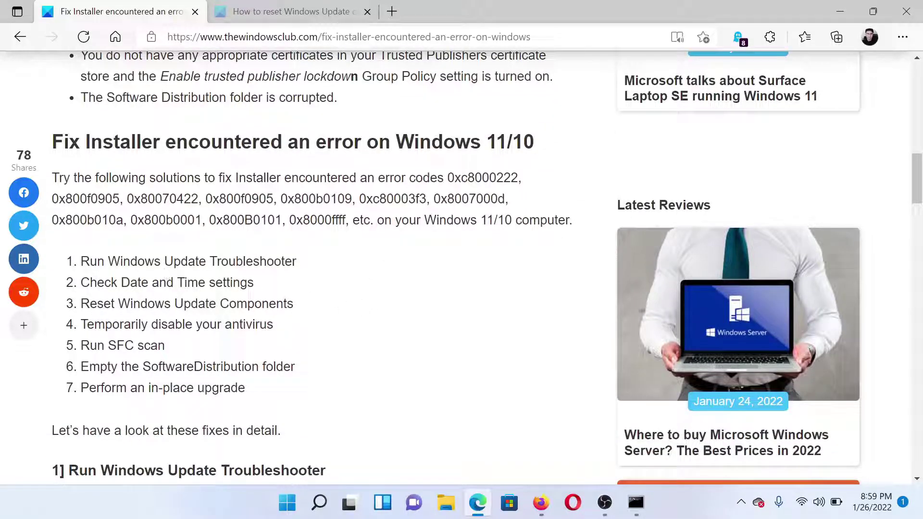
# Reach Settings' Other troubleshooters page, showing Windows Update, then bring the article back to the front.
pyautogui.rightClick(287, 508)
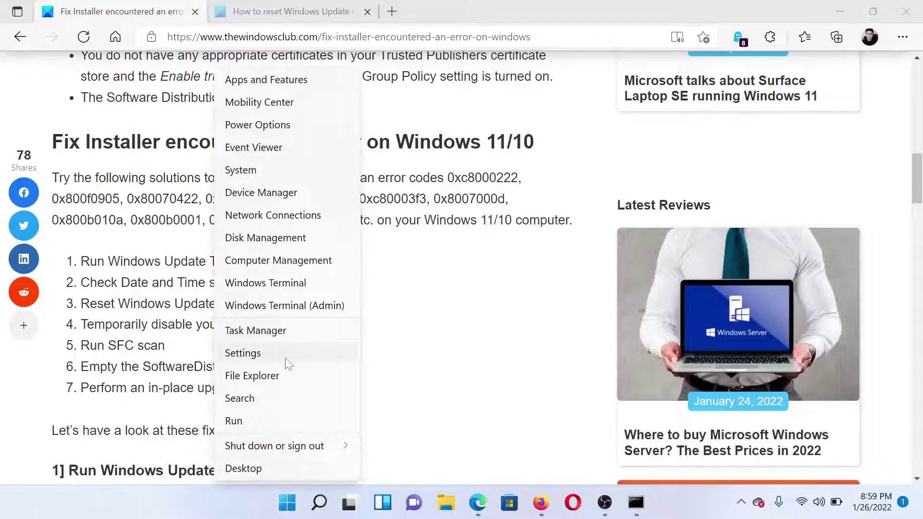
pyautogui.click(283, 355)
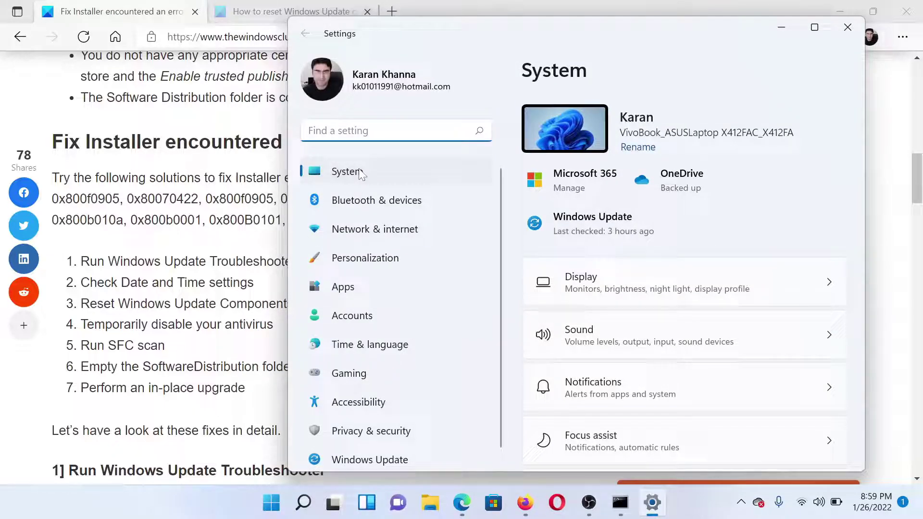
pyautogui.scroll(-3, 655, 400)
pyautogui.scroll(-2, 656, 406)
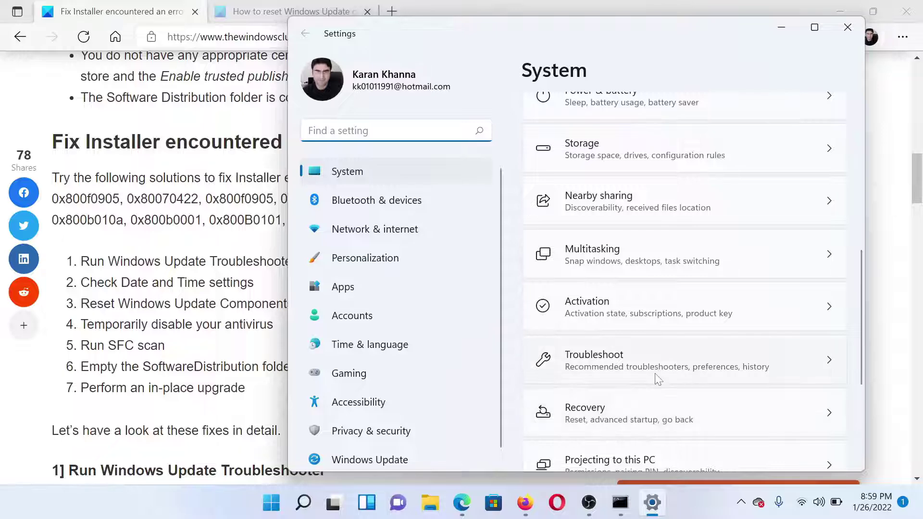
pyautogui.click(655, 361)
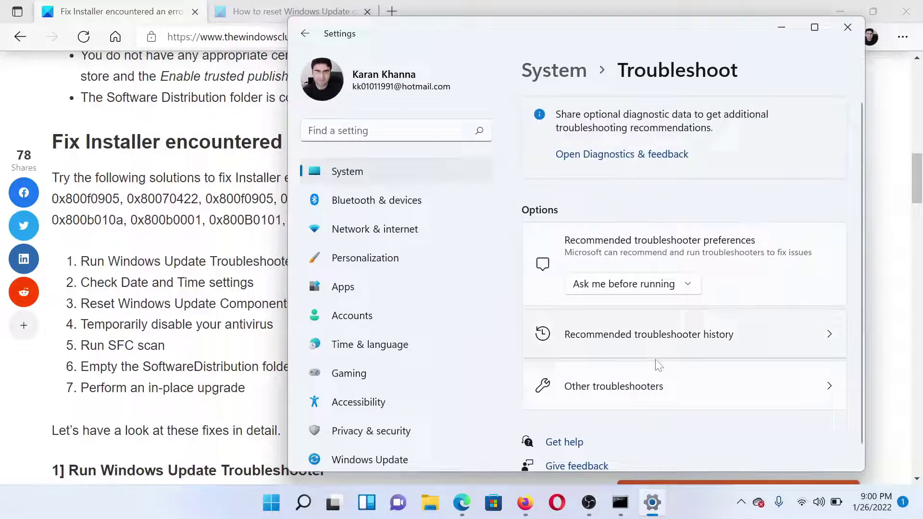
pyautogui.click(651, 389)
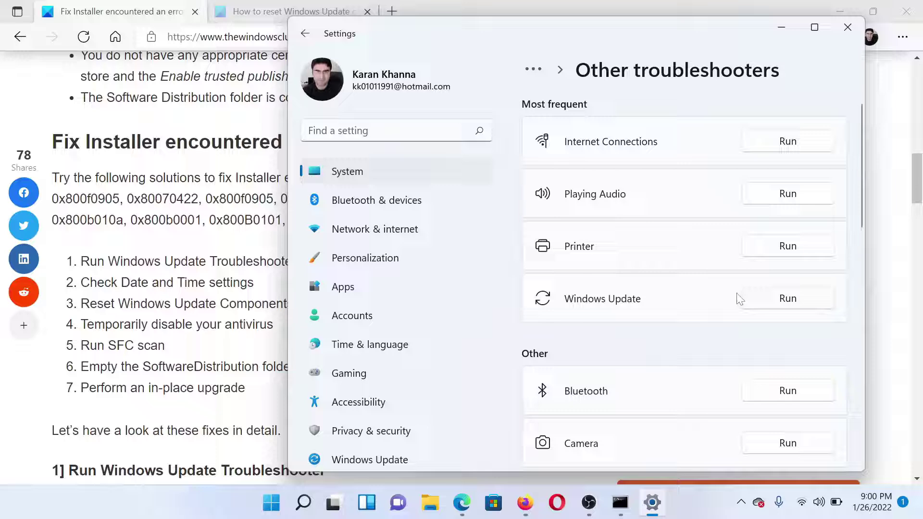
pyautogui.click(237, 310)
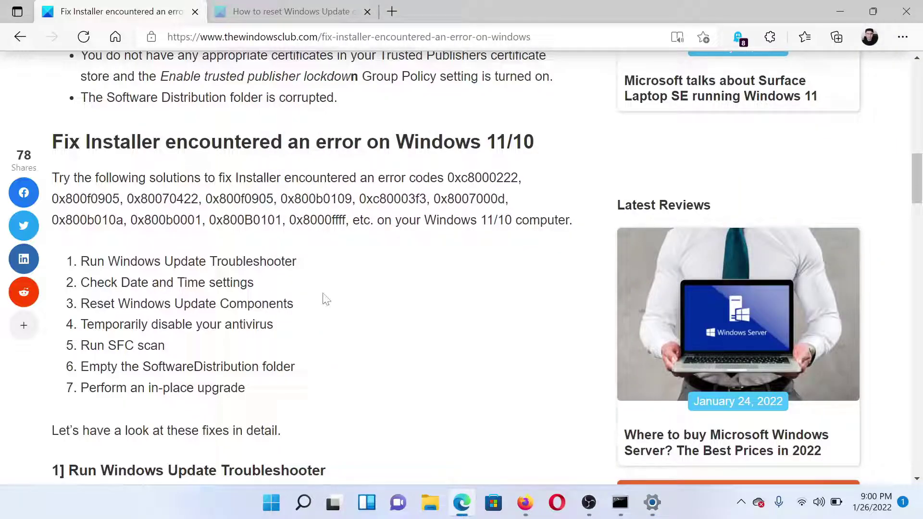
# Sync the clock from the Time & language > Date & time settings page.
pyautogui.click(652, 505)
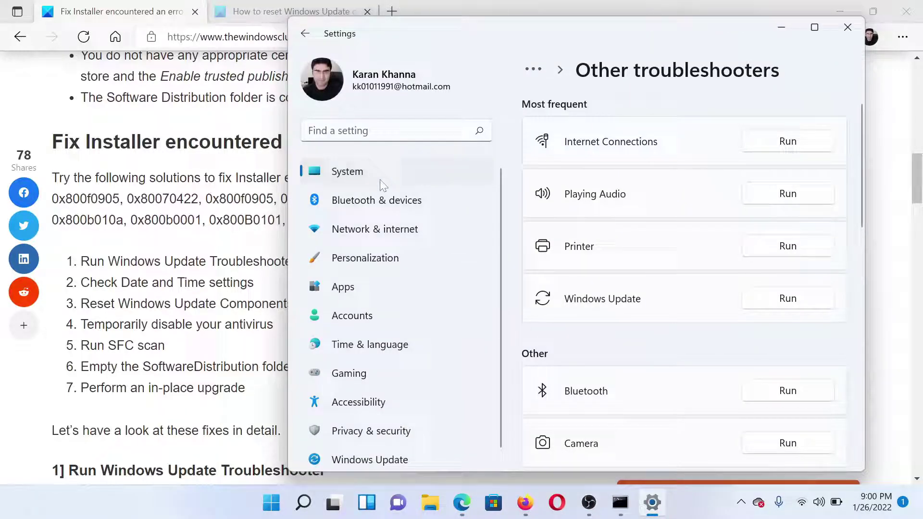
pyautogui.click(376, 346)
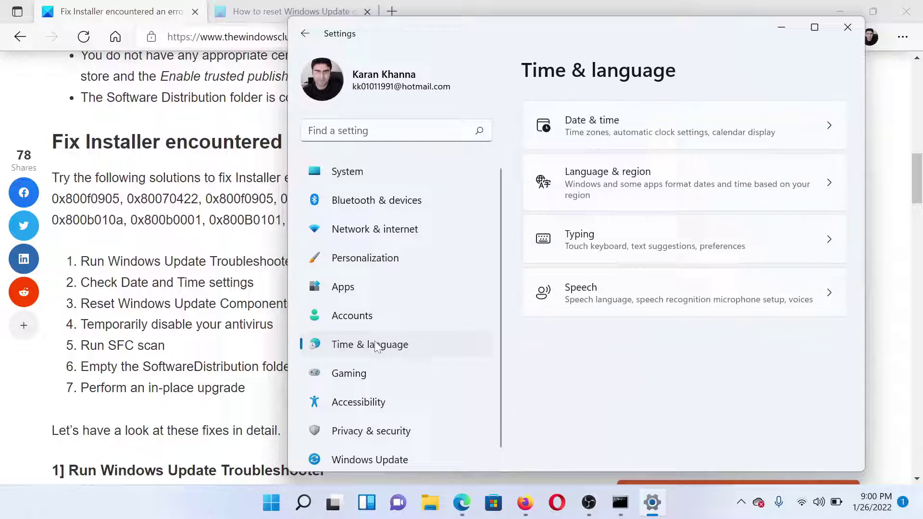
pyautogui.click(597, 127)
pyautogui.scroll(-3, 644, 290)
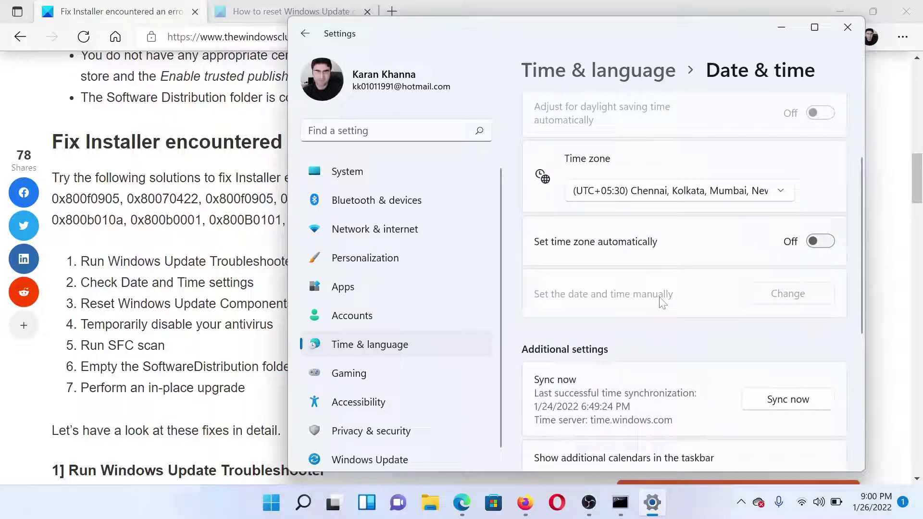
pyautogui.scroll(-4, 661, 298)
pyautogui.scroll(2, 660, 307)
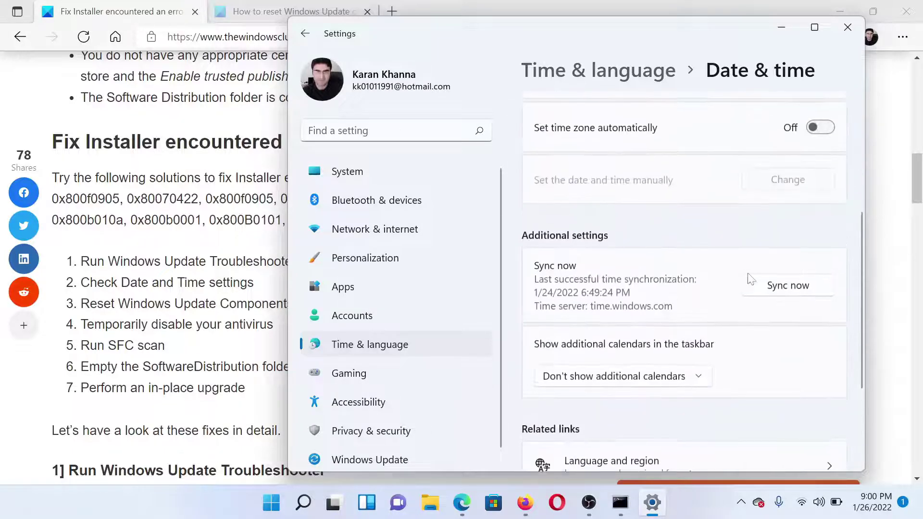
pyautogui.click(792, 288)
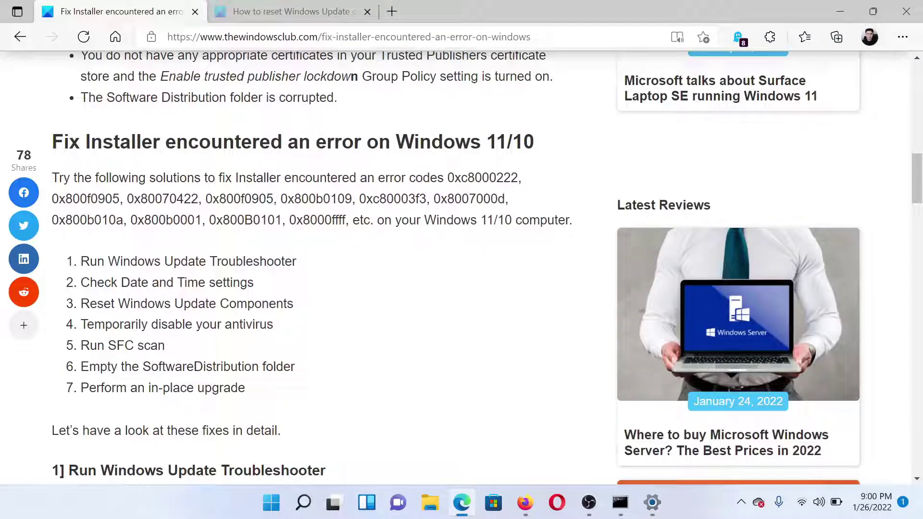
pyautogui.click(292, 12)
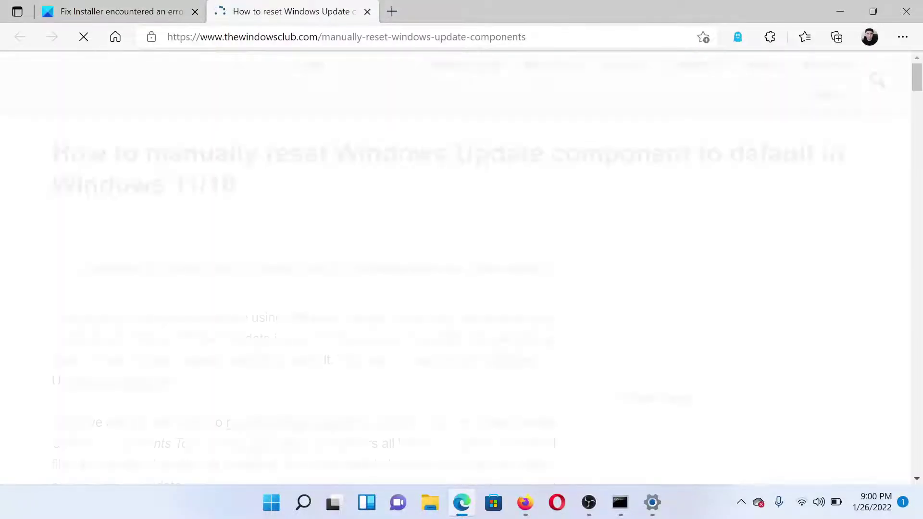
pyautogui.click(151, 11)
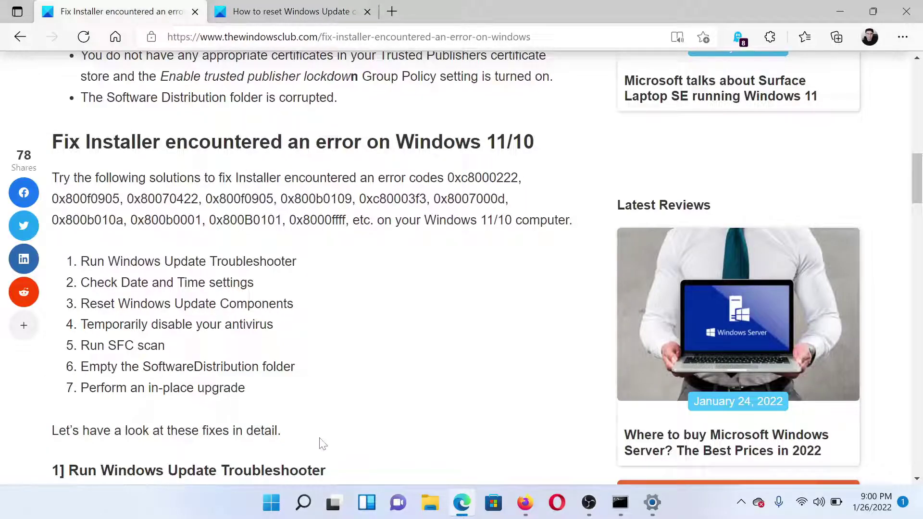
# Launch Command Prompt as administrator from a 'cmd' search and enter sfc /scannow.
pyautogui.click(303, 502)
pyautogui.write('c')
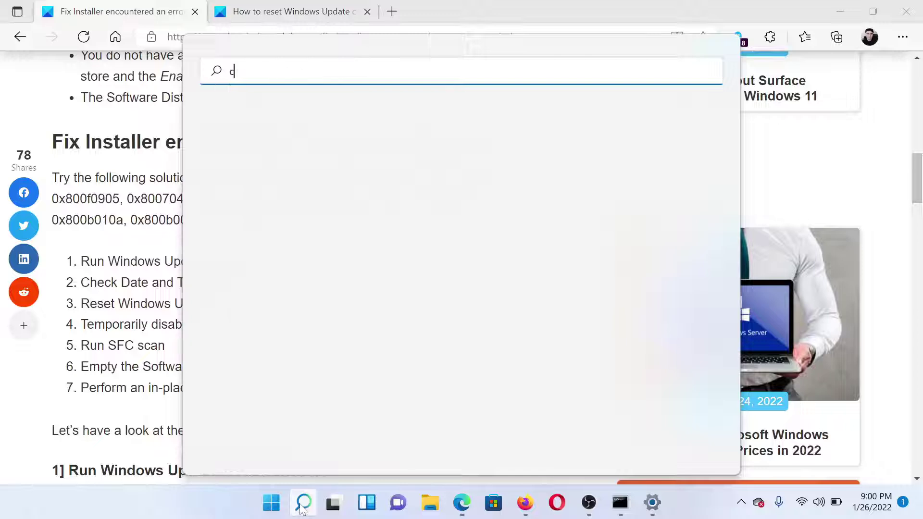
pyautogui.write('omm')
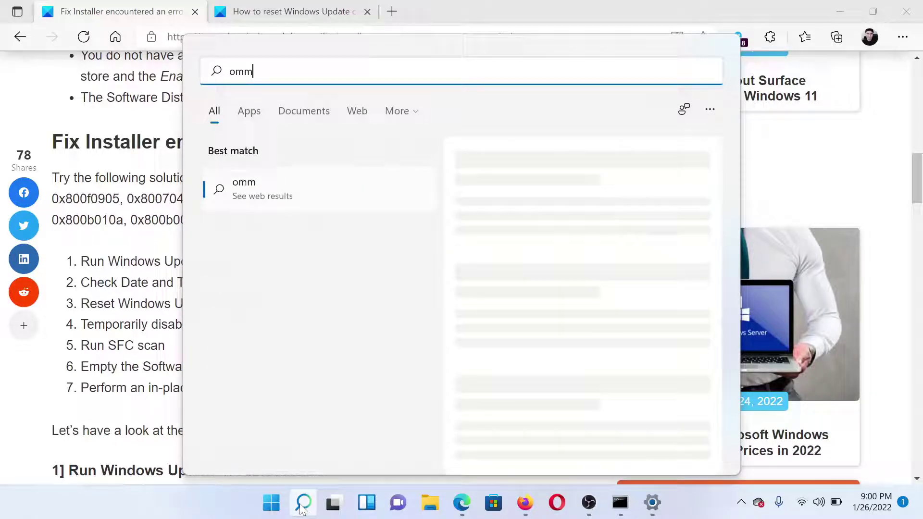
pyautogui.press('BackSpace')
pyautogui.press('BackSpace')
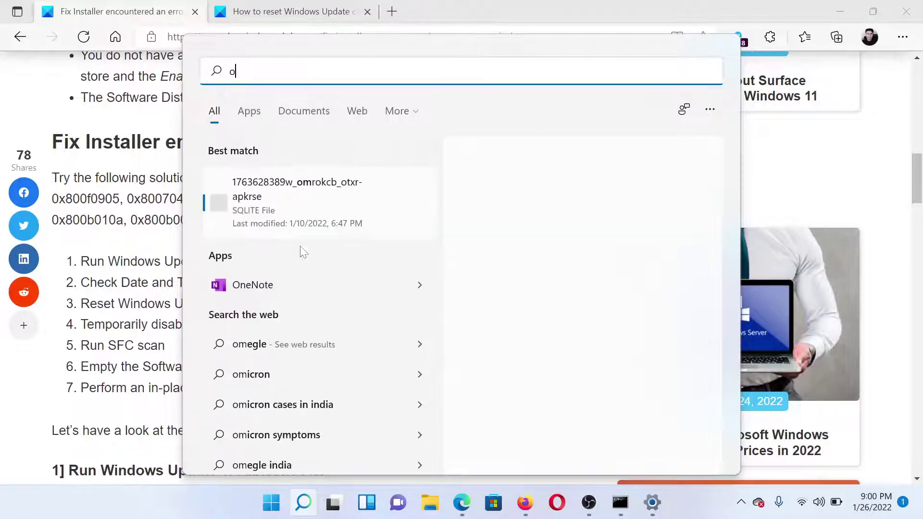
pyautogui.press('BackSpace')
pyautogui.write('c')
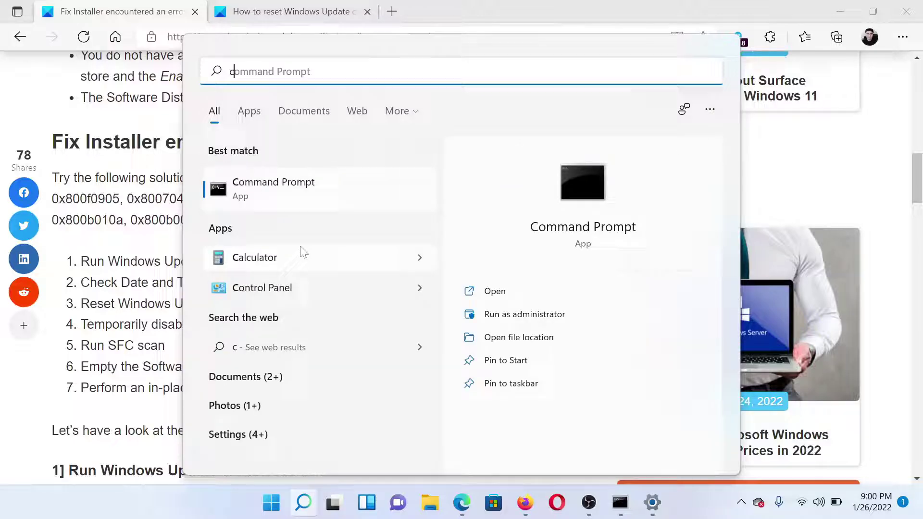
pyautogui.click(513, 315)
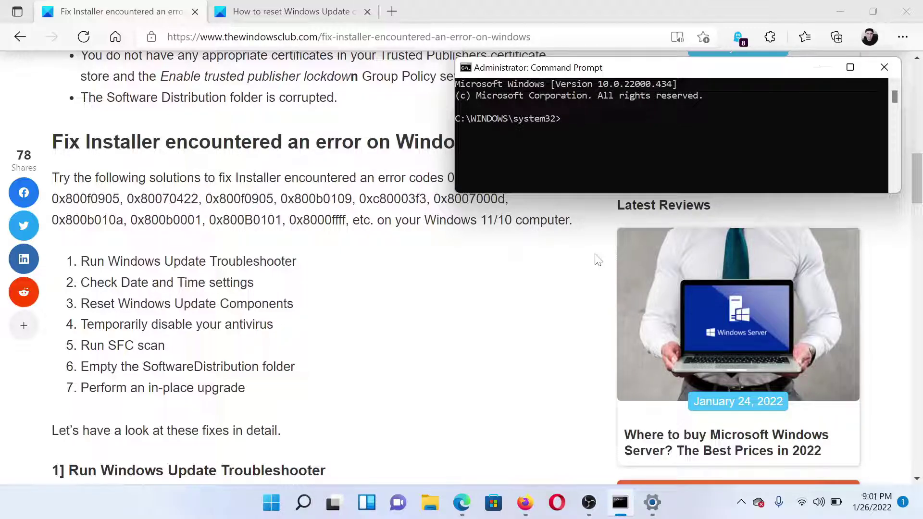
pyautogui.write('sfc /scannow')
# Bring the Installer error article back and scroll up to its title and error codes.
pyautogui.click(456, 249)
pyautogui.scroll(2, 455, 249)
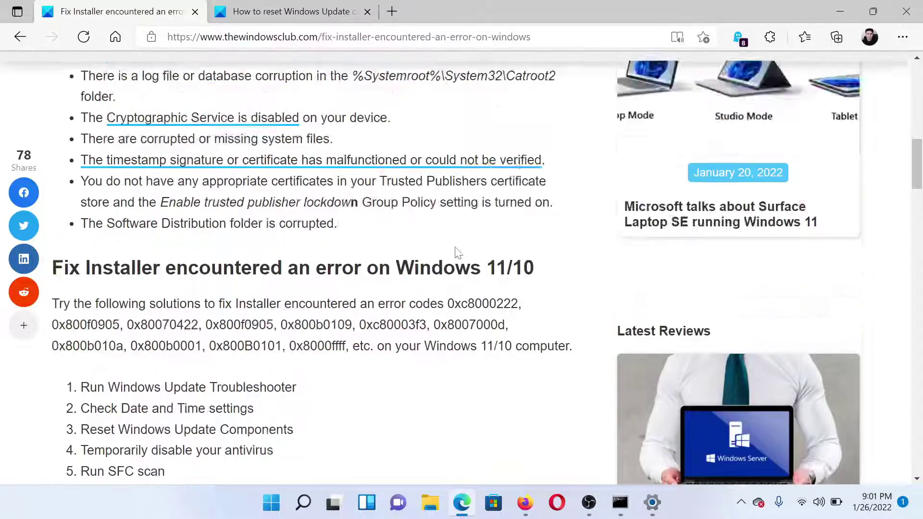
pyautogui.scroll(5, 455, 249)
pyautogui.scroll(3, 455, 249)
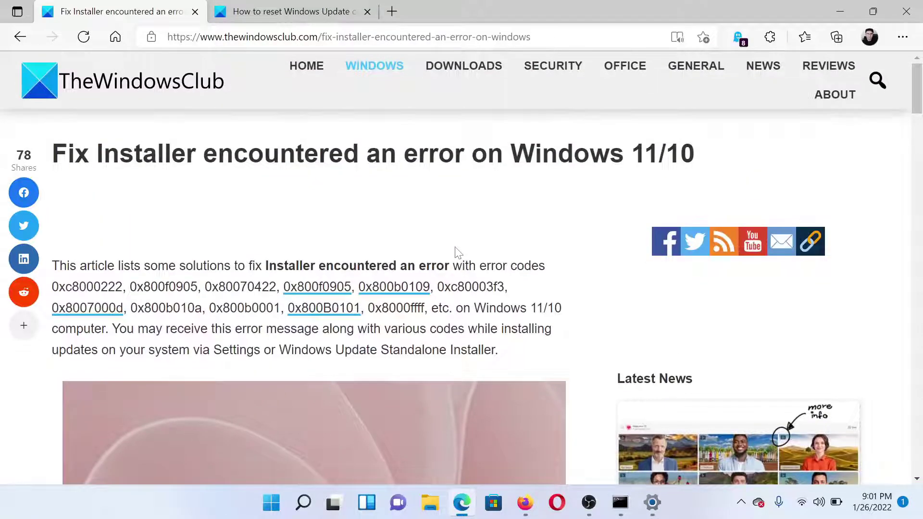